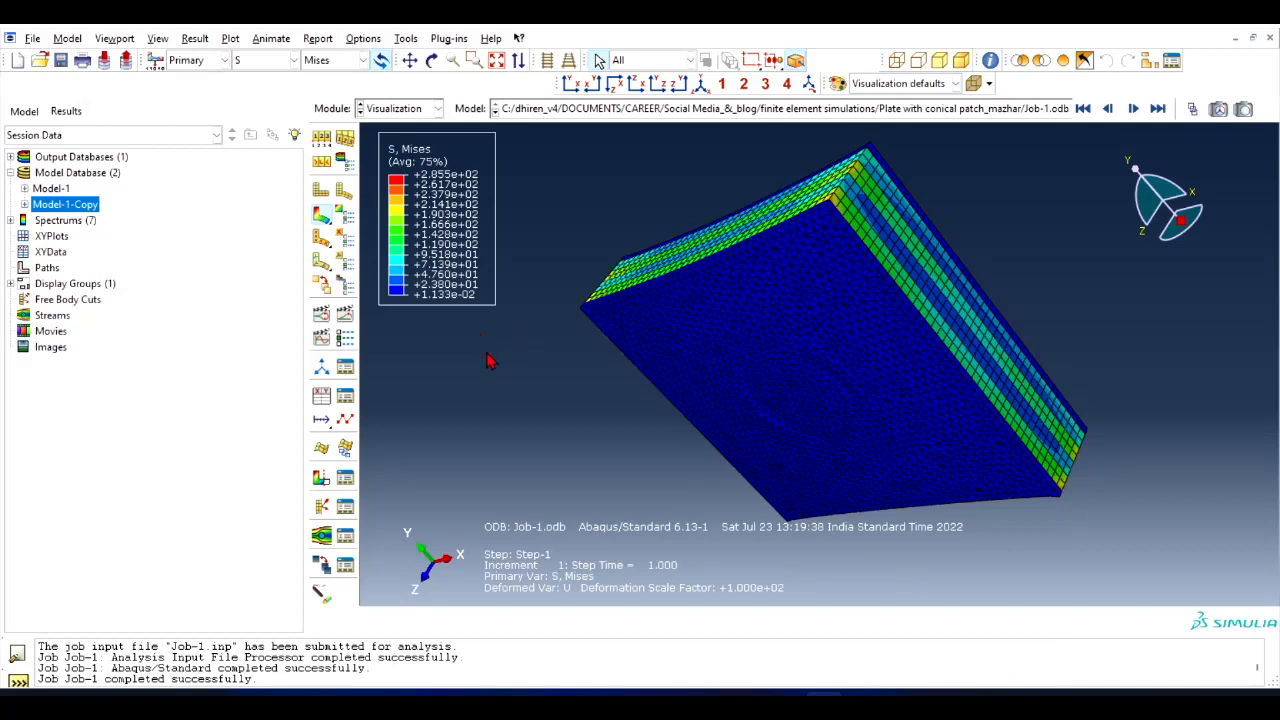
Examine the Mises stress contours on the layered side face of the plate near its corner.
left_click(571, 223)
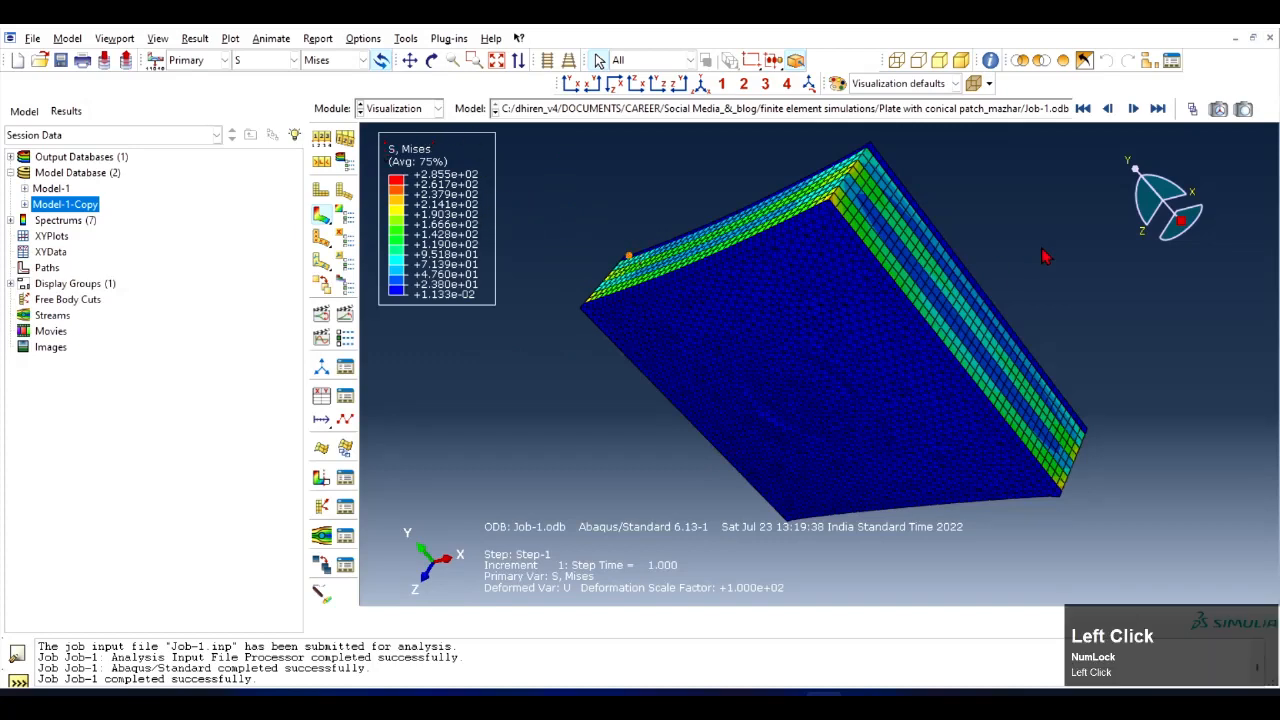
left_click_drag(893, 250, 866, 320, "ctrl+alt")
scroll(973, 200, "down", 4)
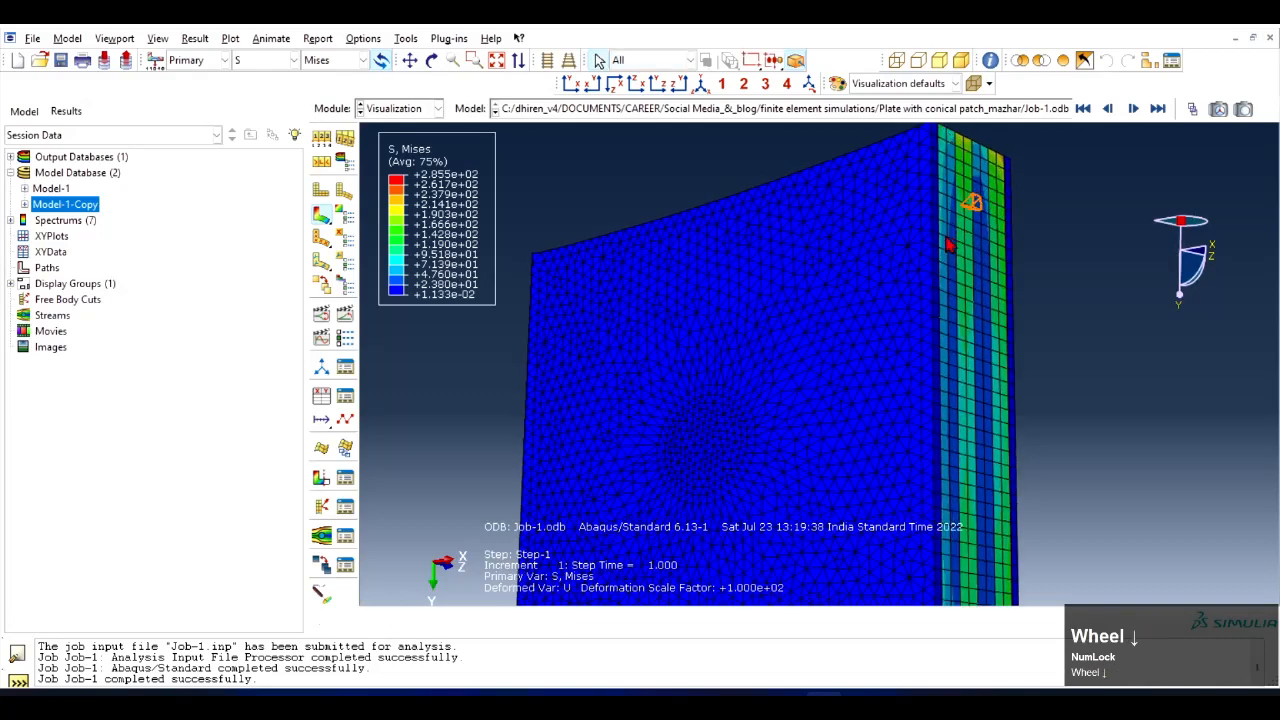
scroll(916, 200, "up", 2)
scroll(923, 150, "down", 4)
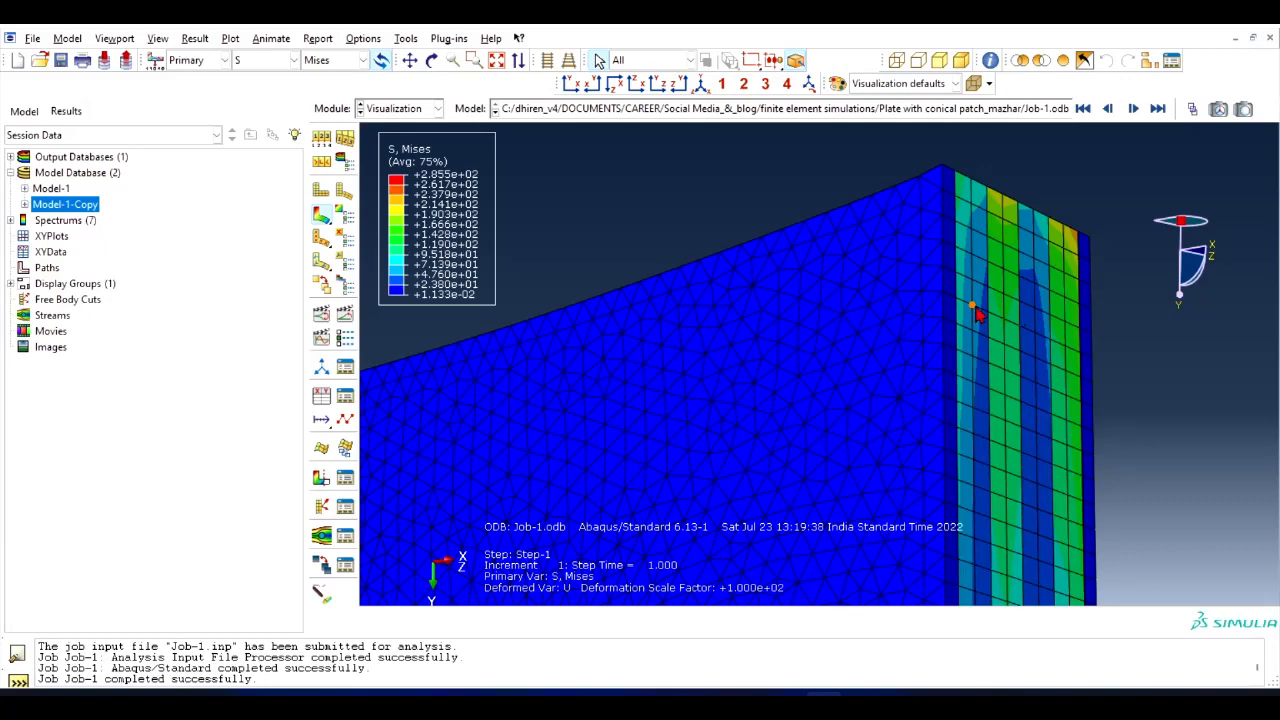
scroll(975, 312, "down", 3)
left_click(1048, 352)
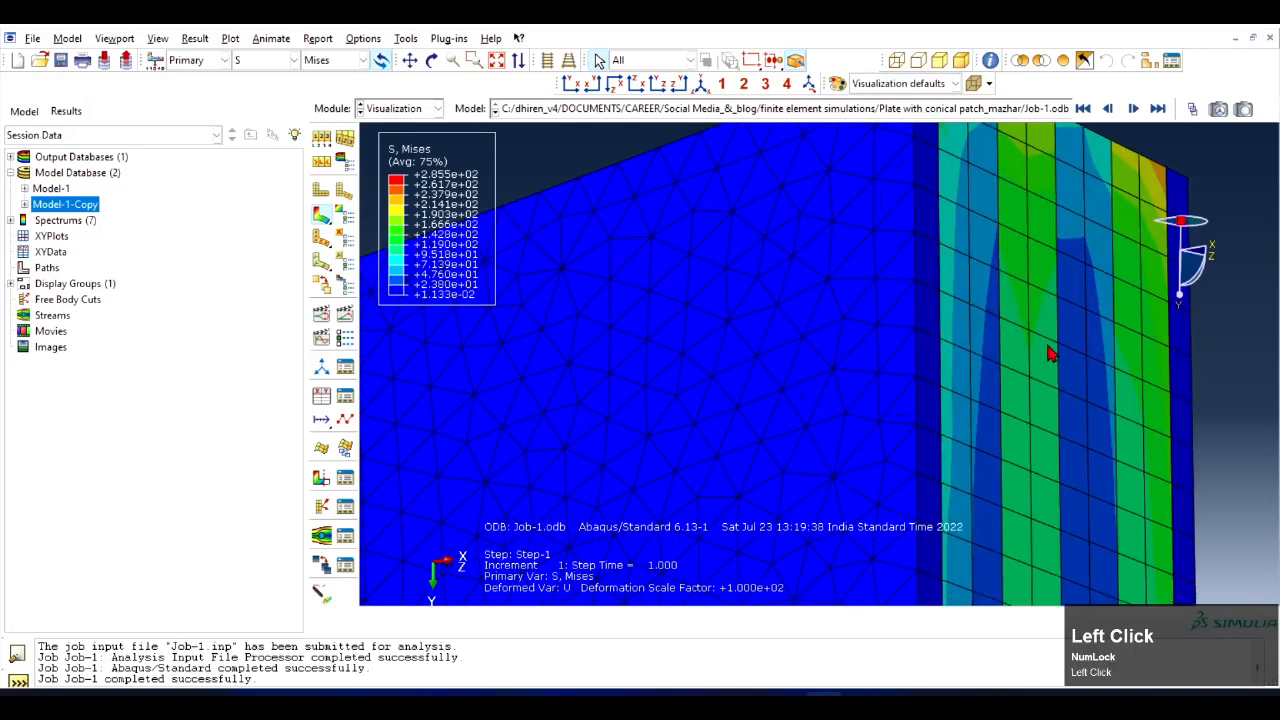
left_click(969, 304)
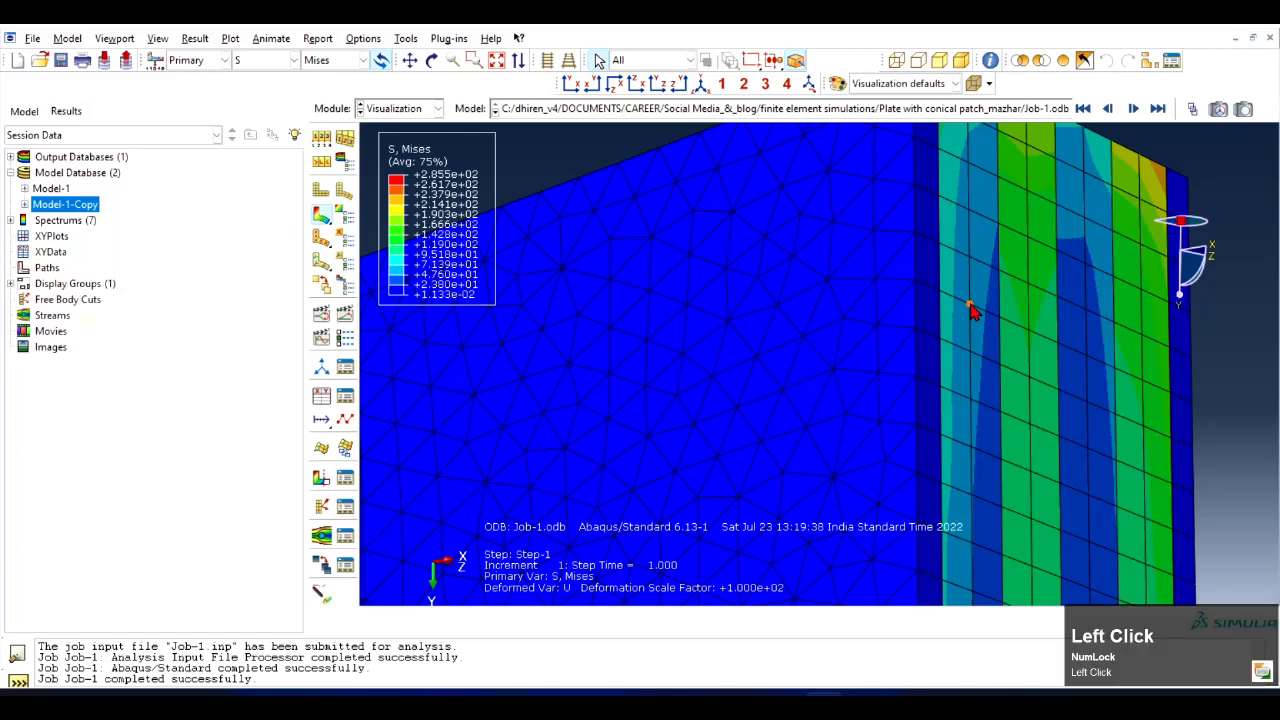
left_click(542, 160)
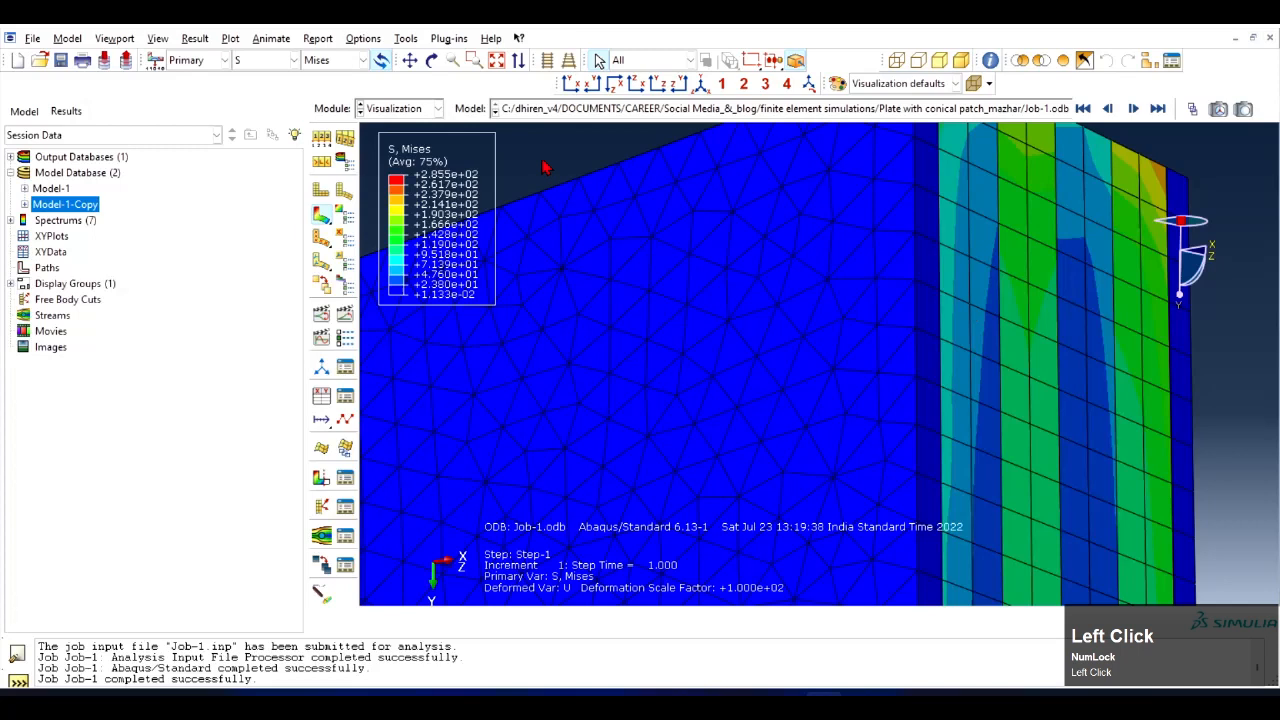
Open the Probe Values query and probe the Mises stress on elements of the plate's layered side face.
left_click(407, 39)
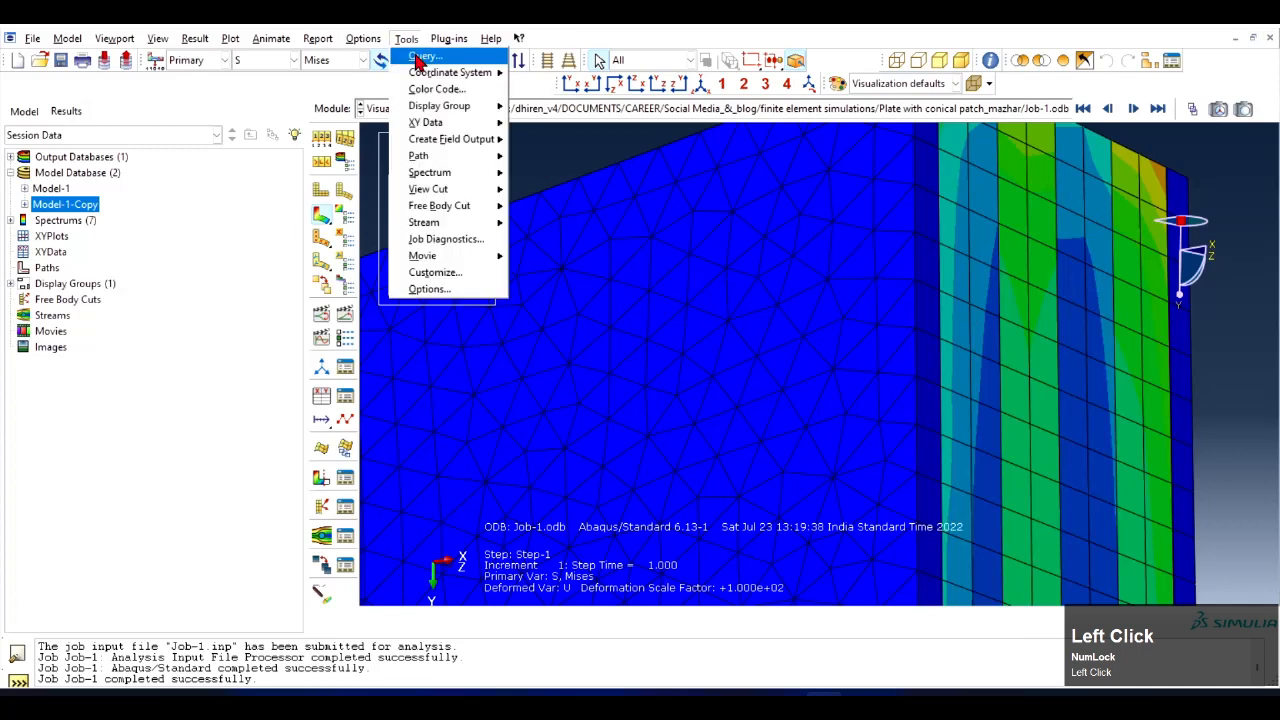
left_click(422, 57)
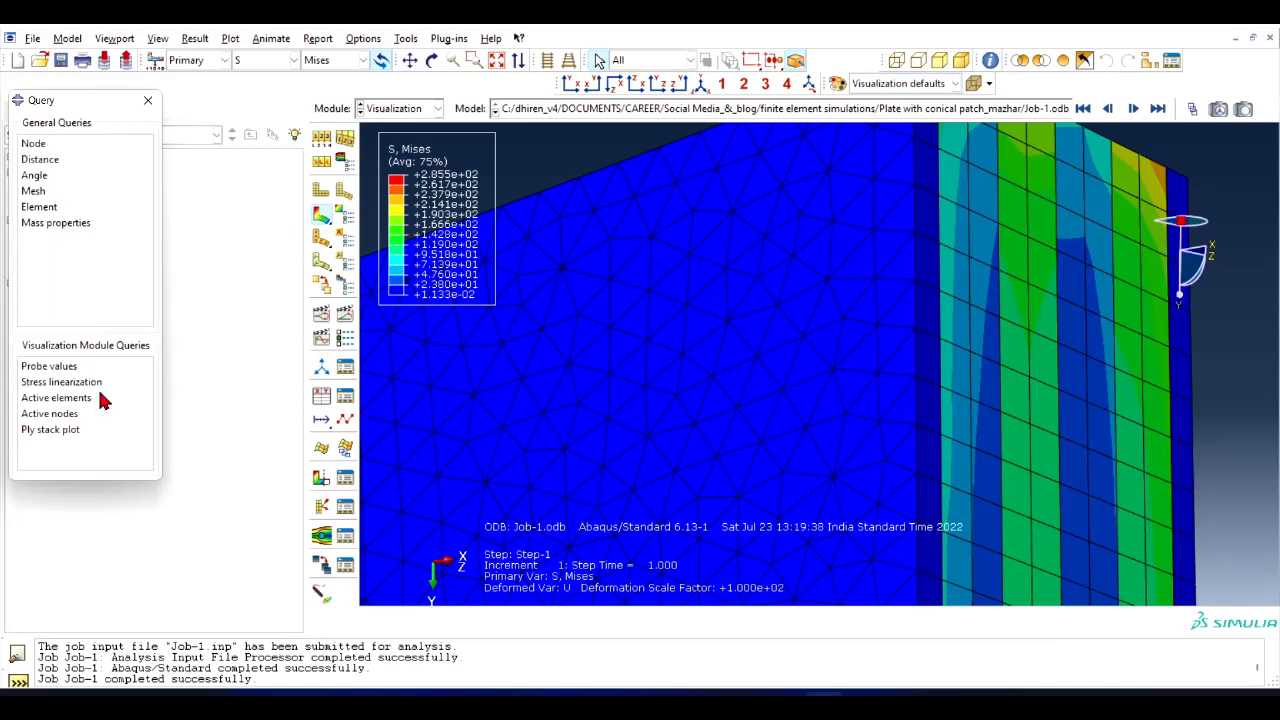
left_click(44, 367)
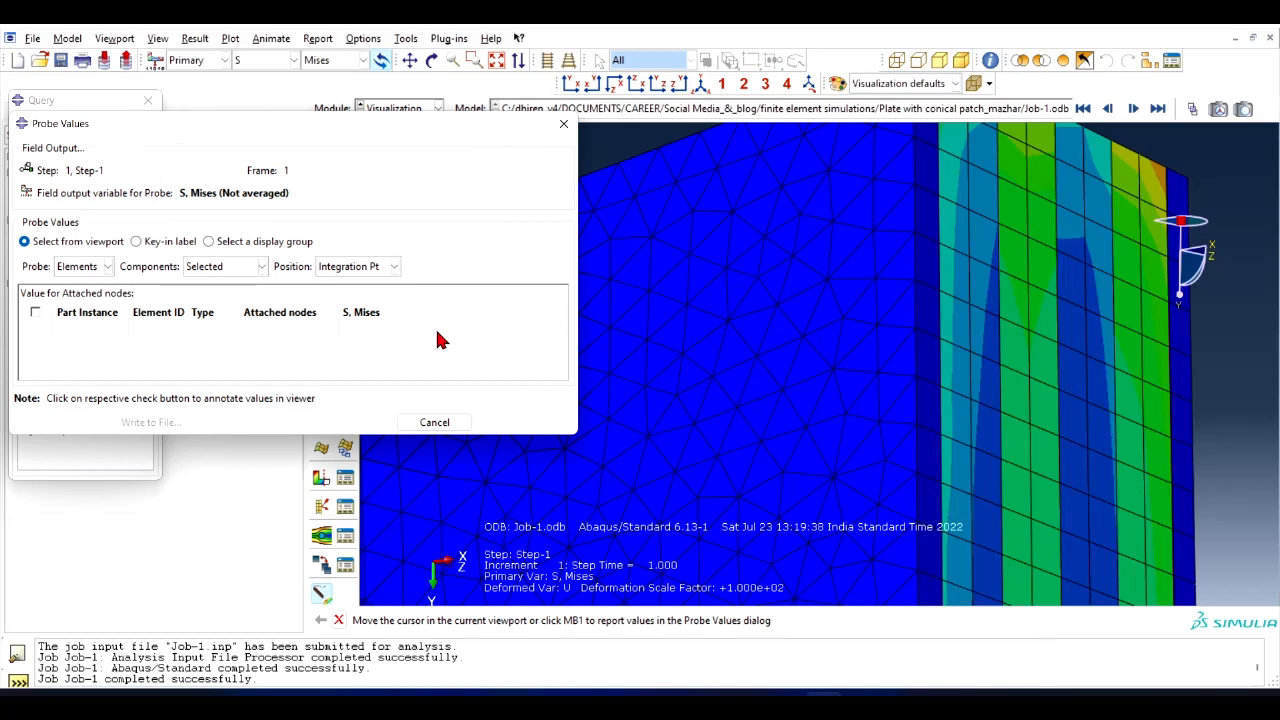
left_click_drag(415, 133, 409, 108)
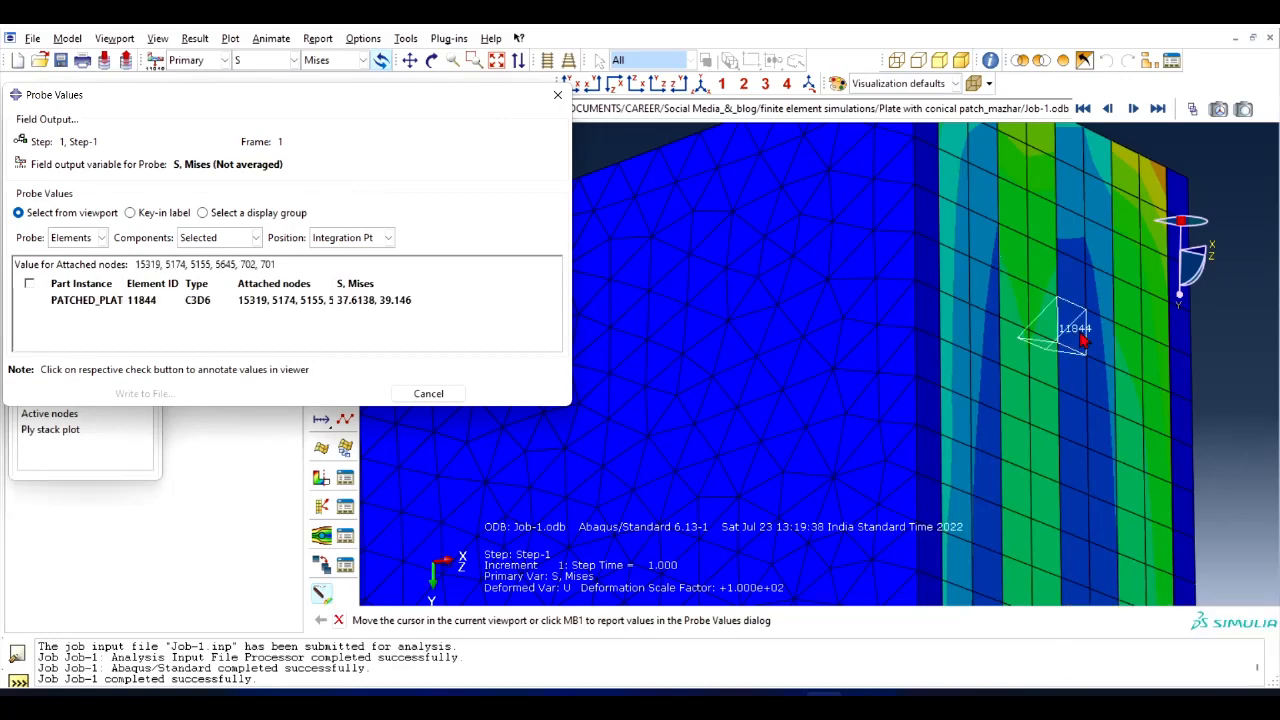
scroll(1081, 341, "up", 3)
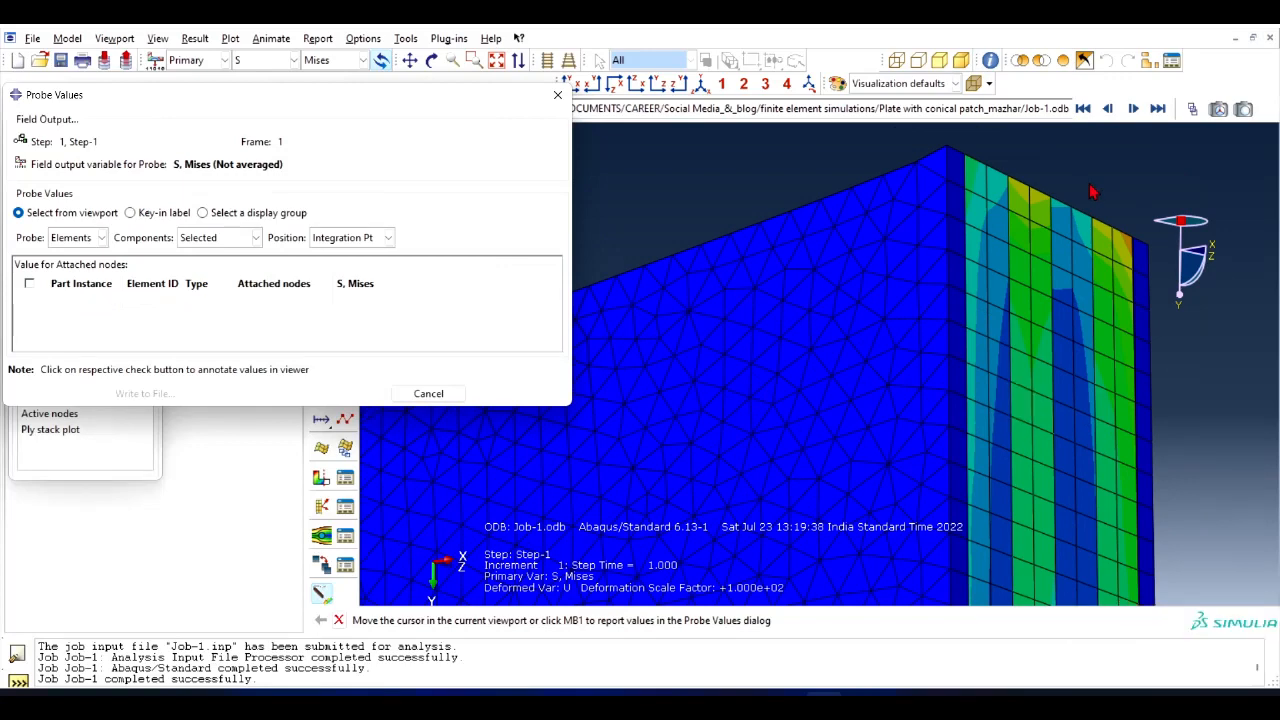
scroll(987, 217, "down", 1)
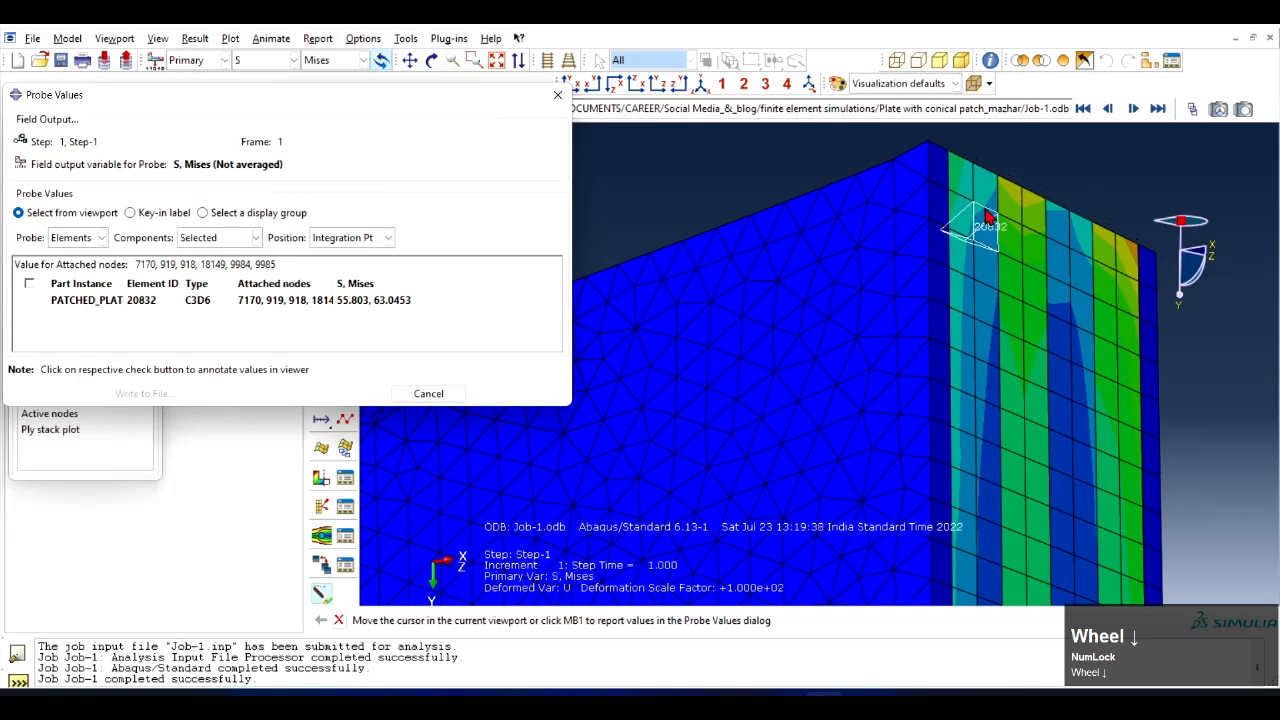
Switch the probe to Nodes and record the Mises stress at node 9984 on the plate's side face.
left_click(80, 246)
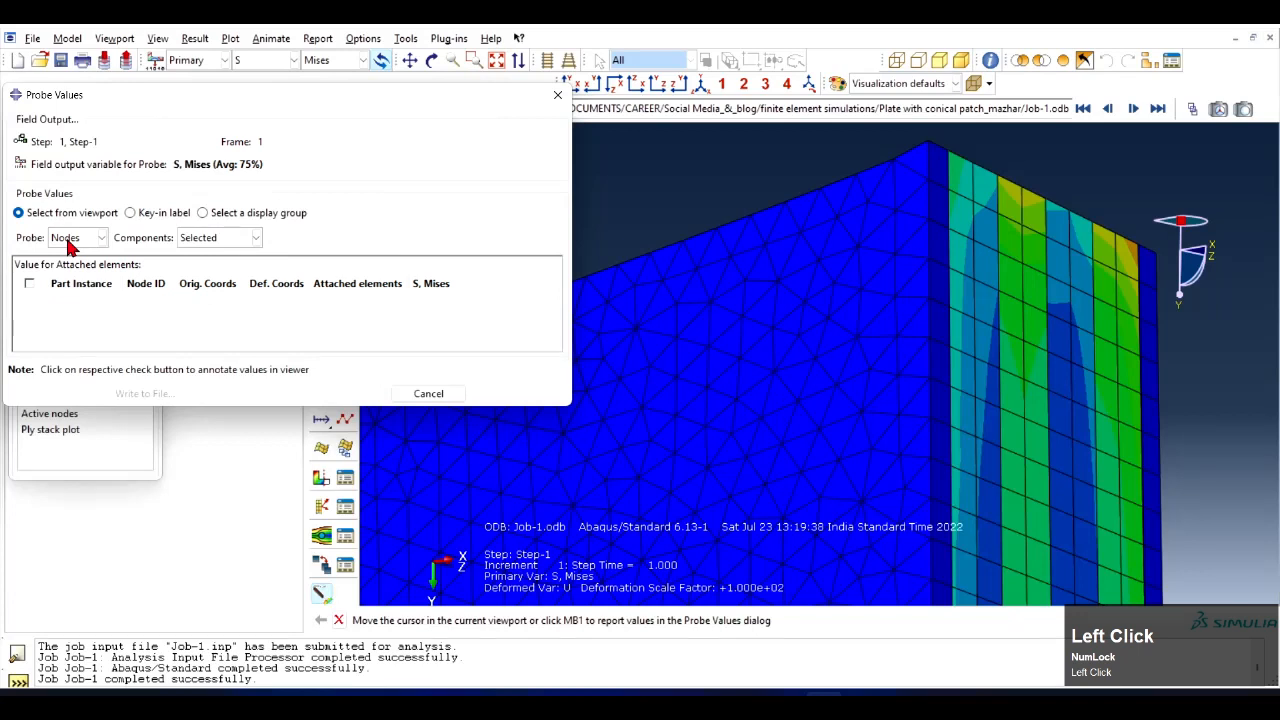
mouse_move(1025, 232)
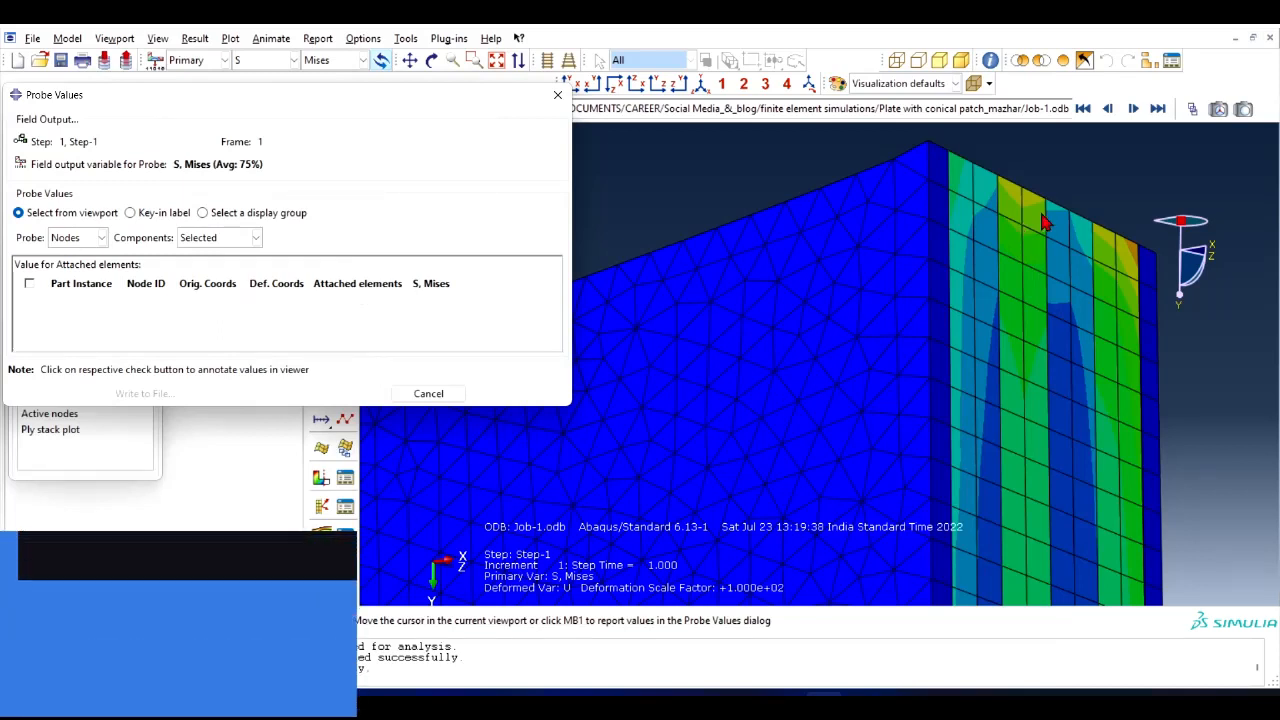
mouse_move(1050, 285)
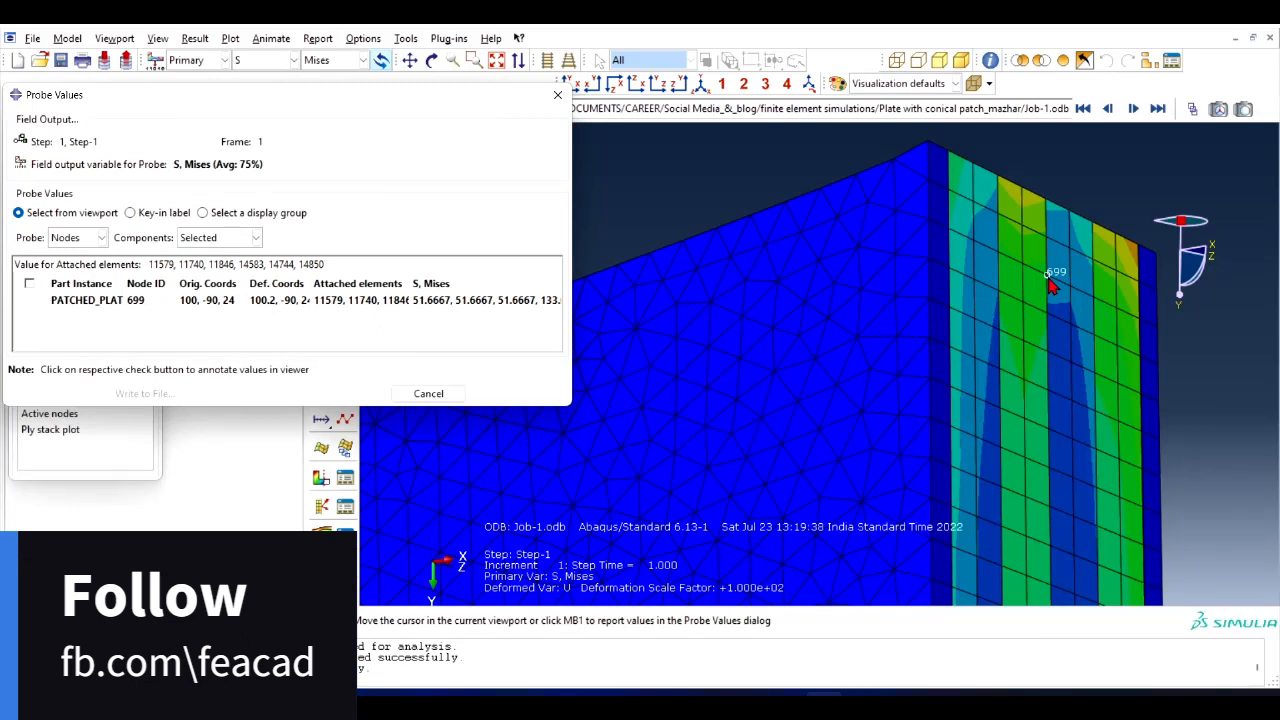
left_click(977, 248)
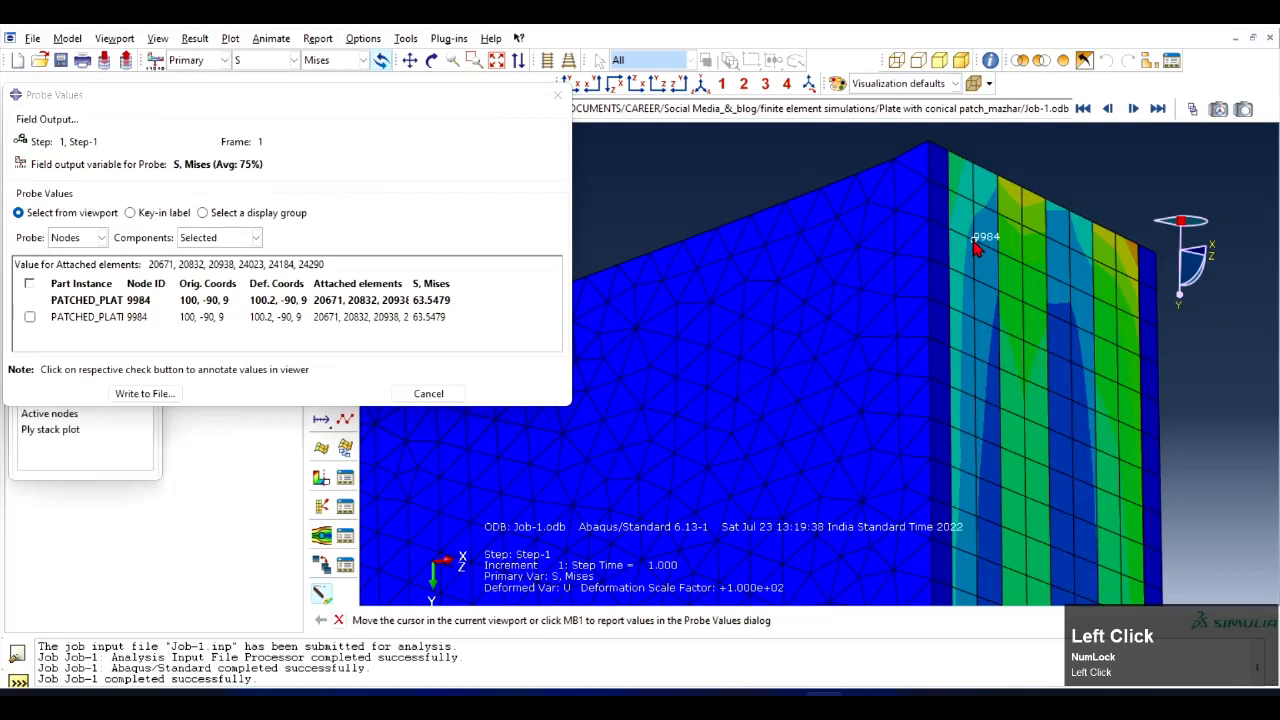
Widen the Probe Values dialog and its Attached elements column, and inspect the recorded node's Mises stress.
left_click_drag(570, 293, 701, 294)
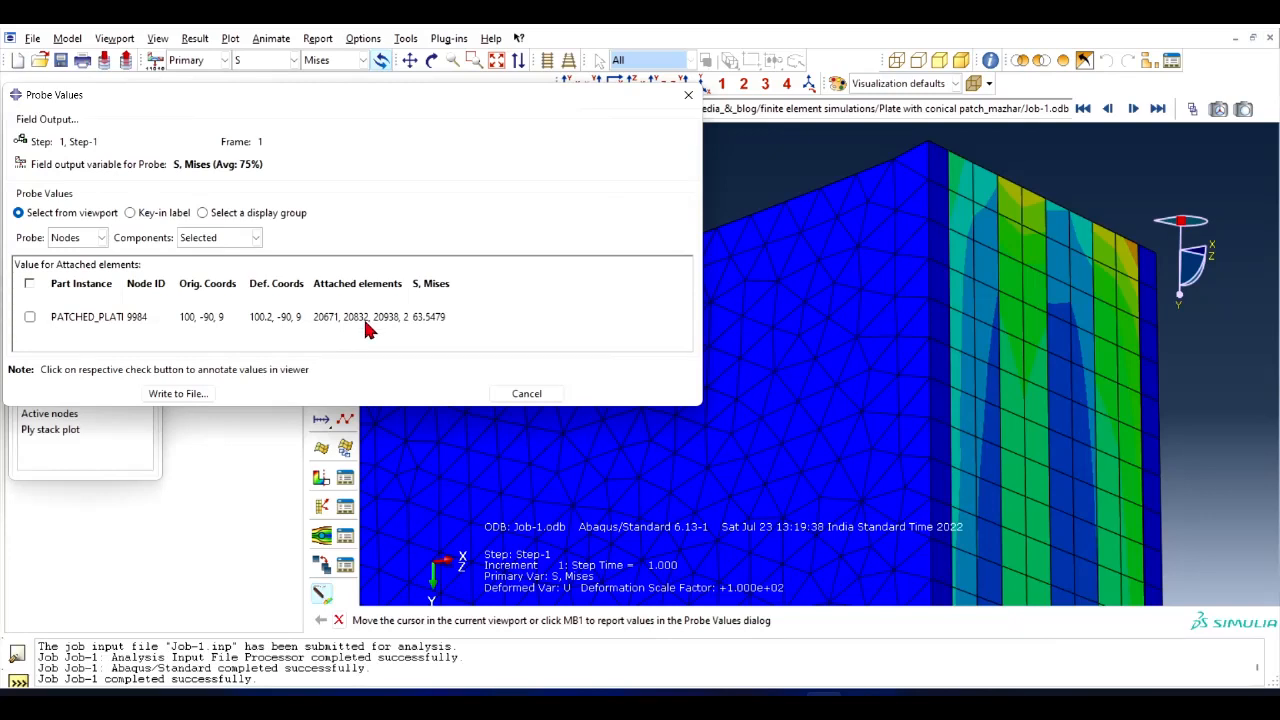
left_click(407, 291)
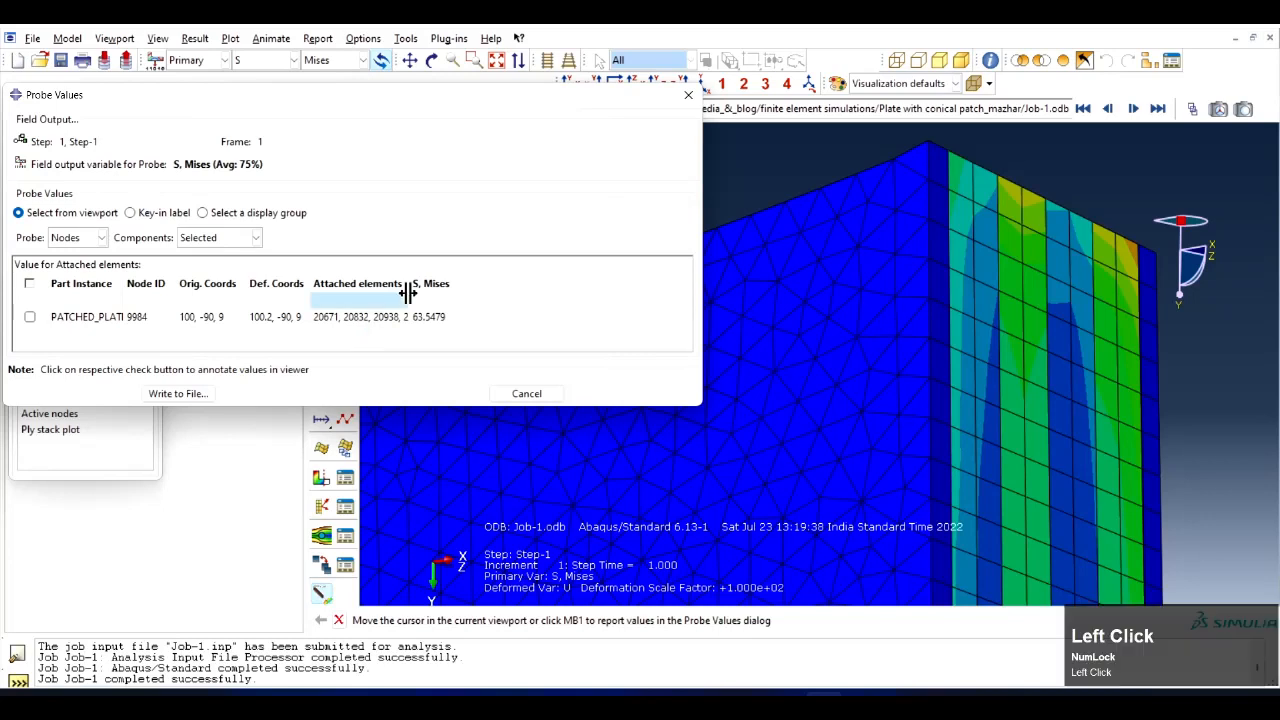
left_click_drag(407, 291, 478, 345)
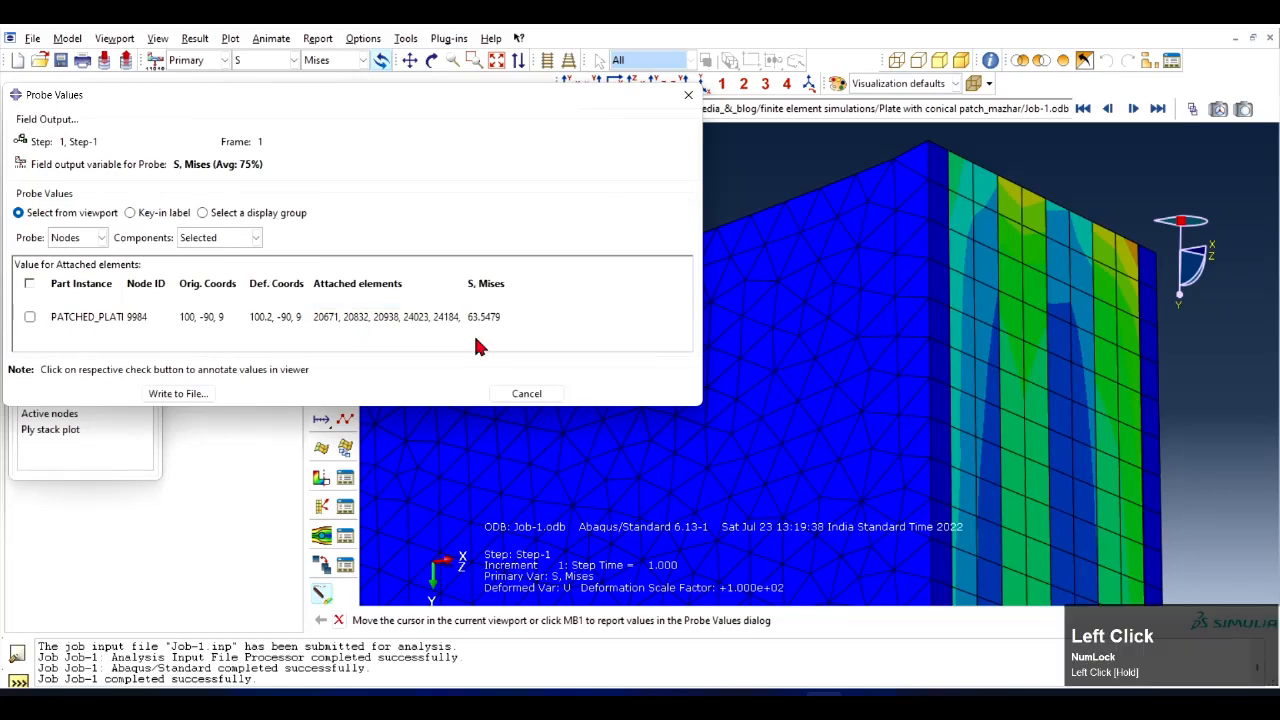
left_click(488, 320)
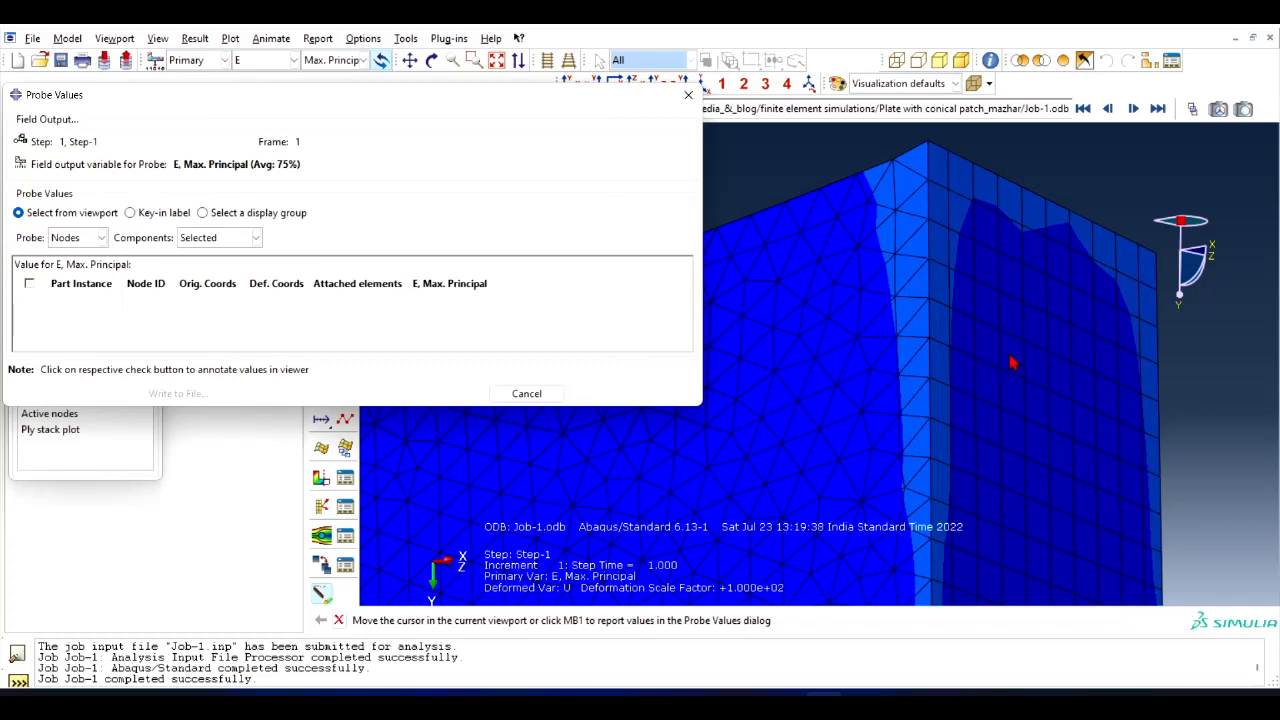
Probe the maximum principal strain (E, Max. Principal) at node 582 on the side face, widening the dialog to inspect its values.
mouse_move(1104, 421)
left_click(1100, 417)
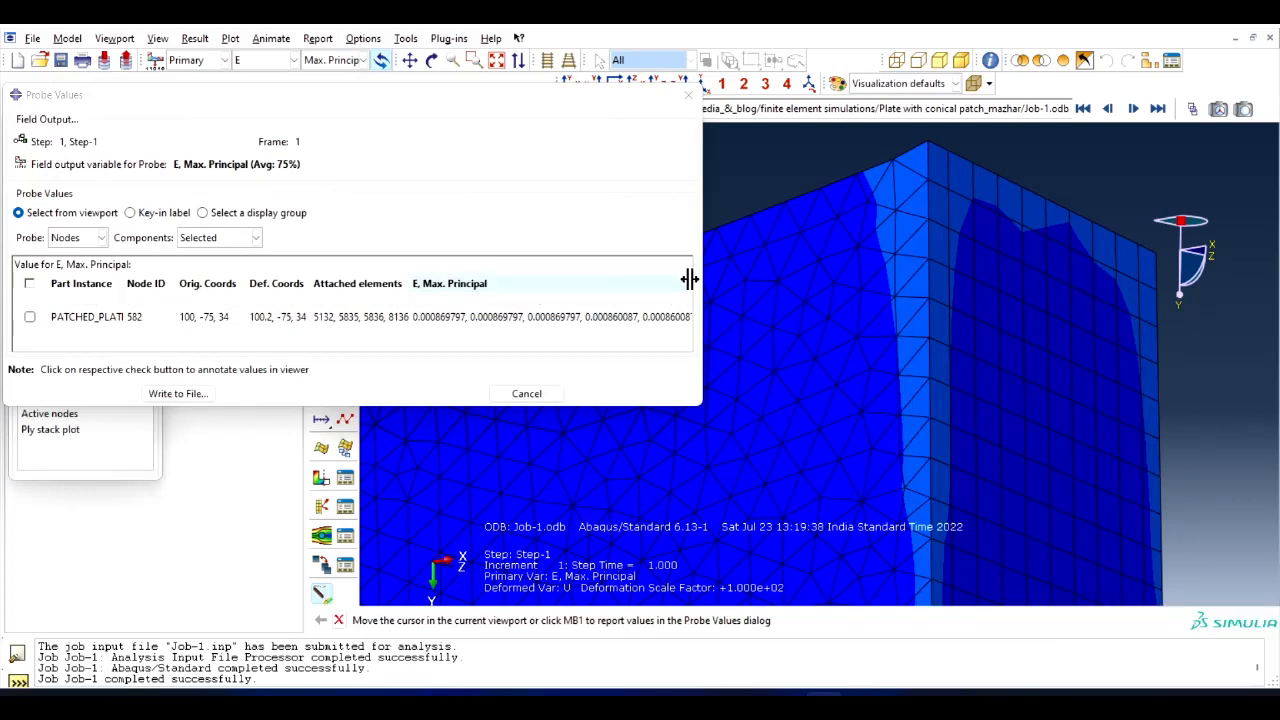
left_click_drag(690, 279, 802, 281)
left_click(440, 317)
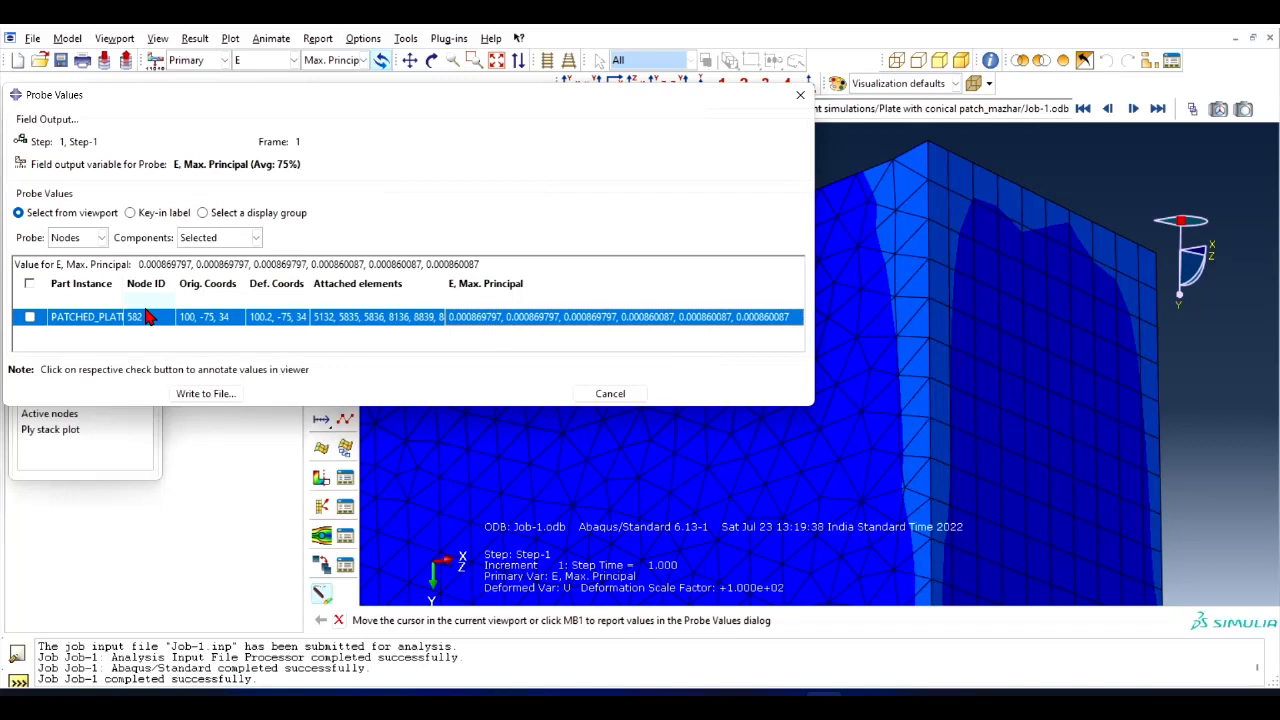
Switch the strain probe to Elements and write the recorded nodal values to the report file.
left_click(77, 237)
left_click(80, 280)
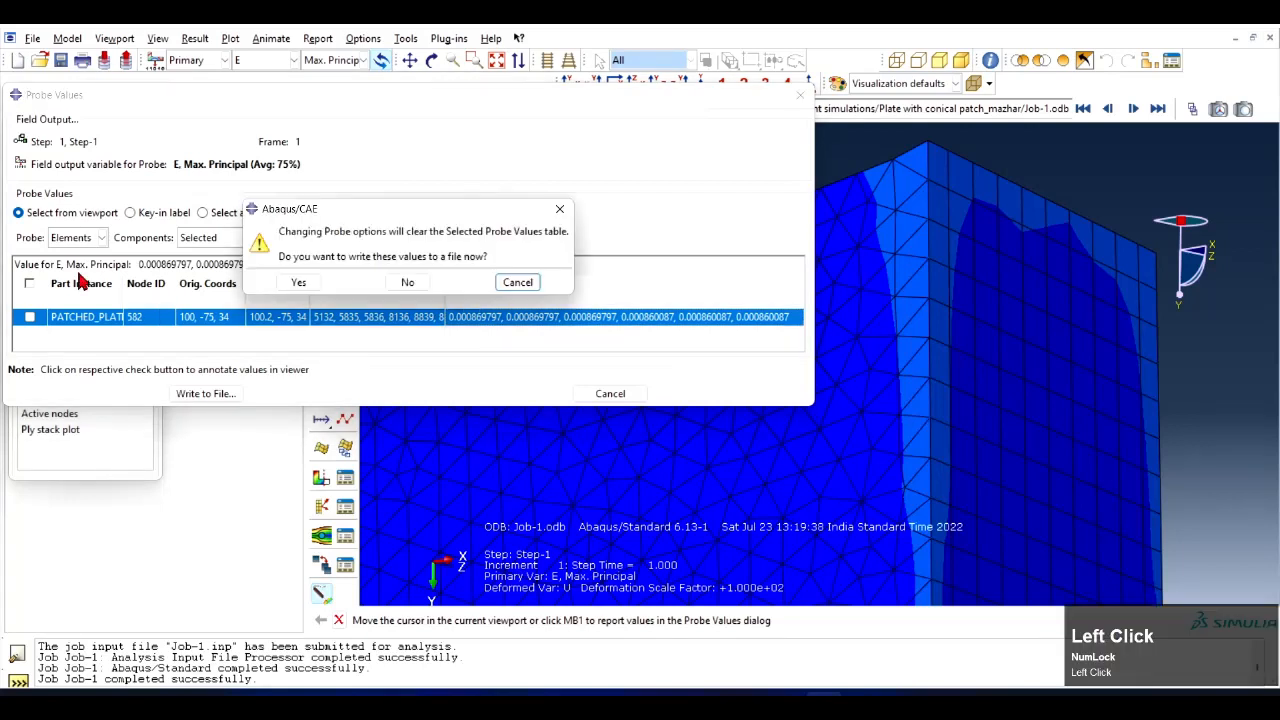
left_click(299, 284)
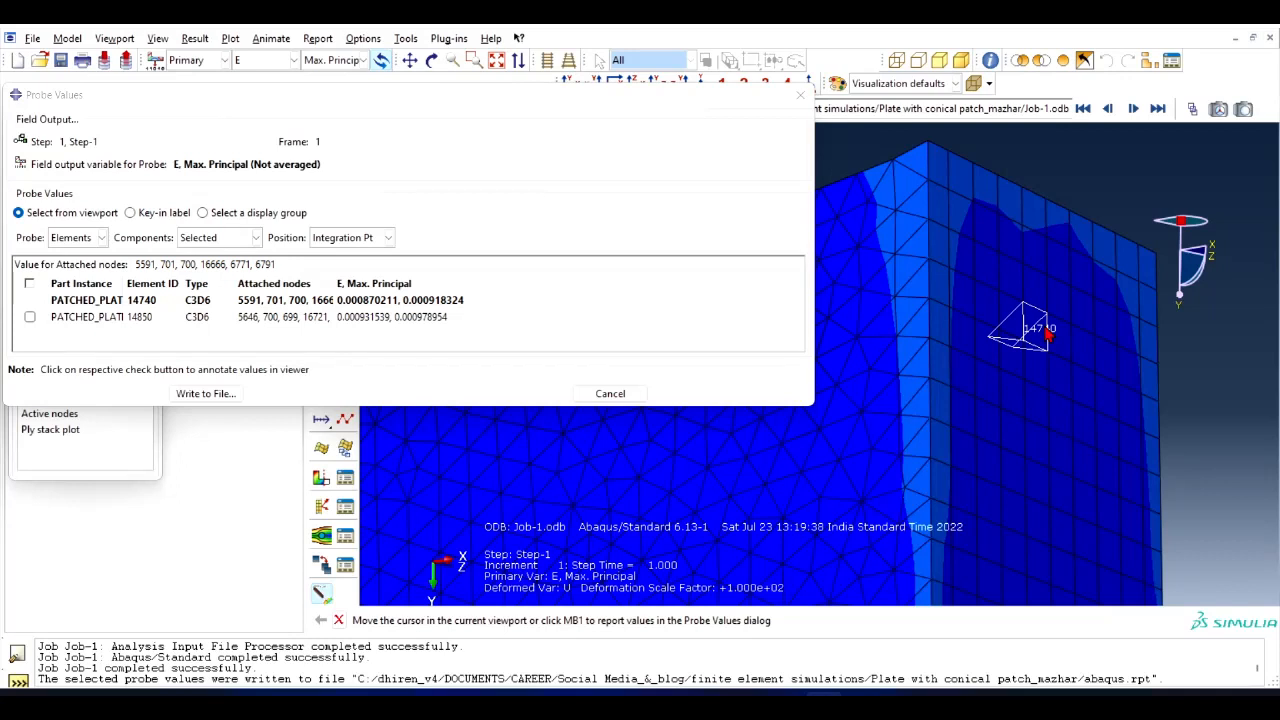
Inspect the maximum principal strain recorded for element 14850, and close the Probe Values dialog.
left_click(375, 345)
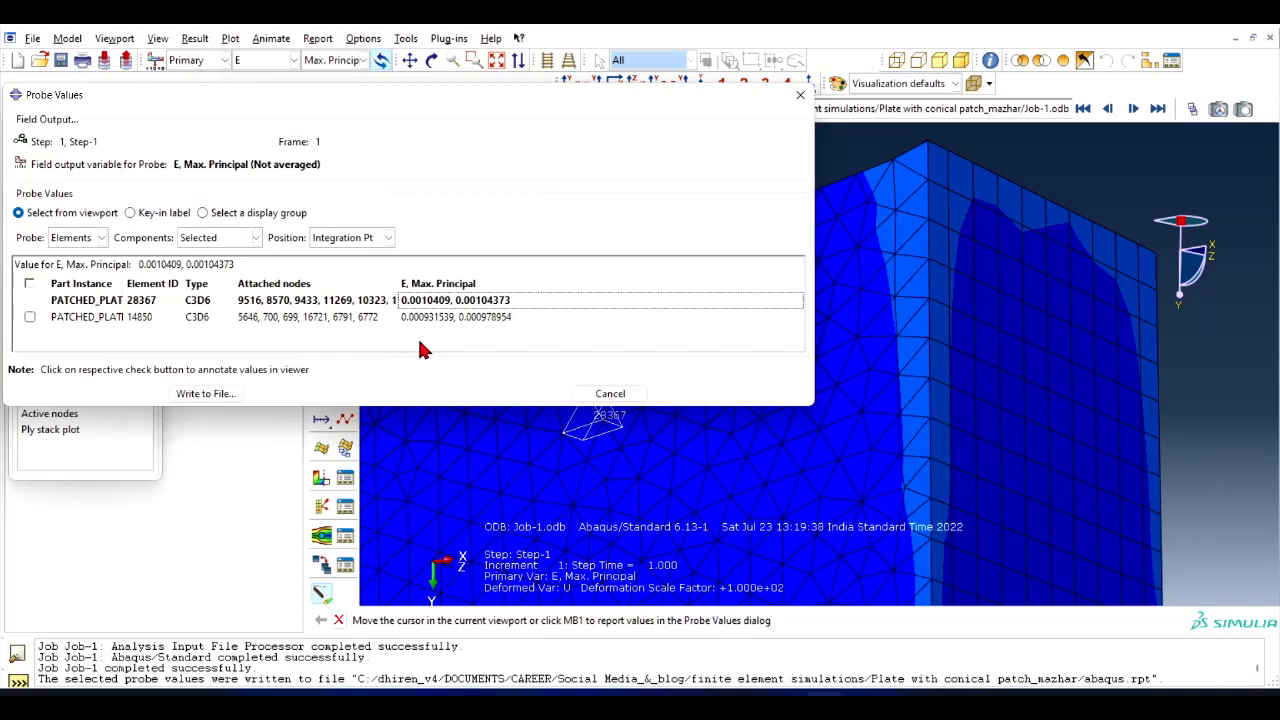
left_click(610, 394)
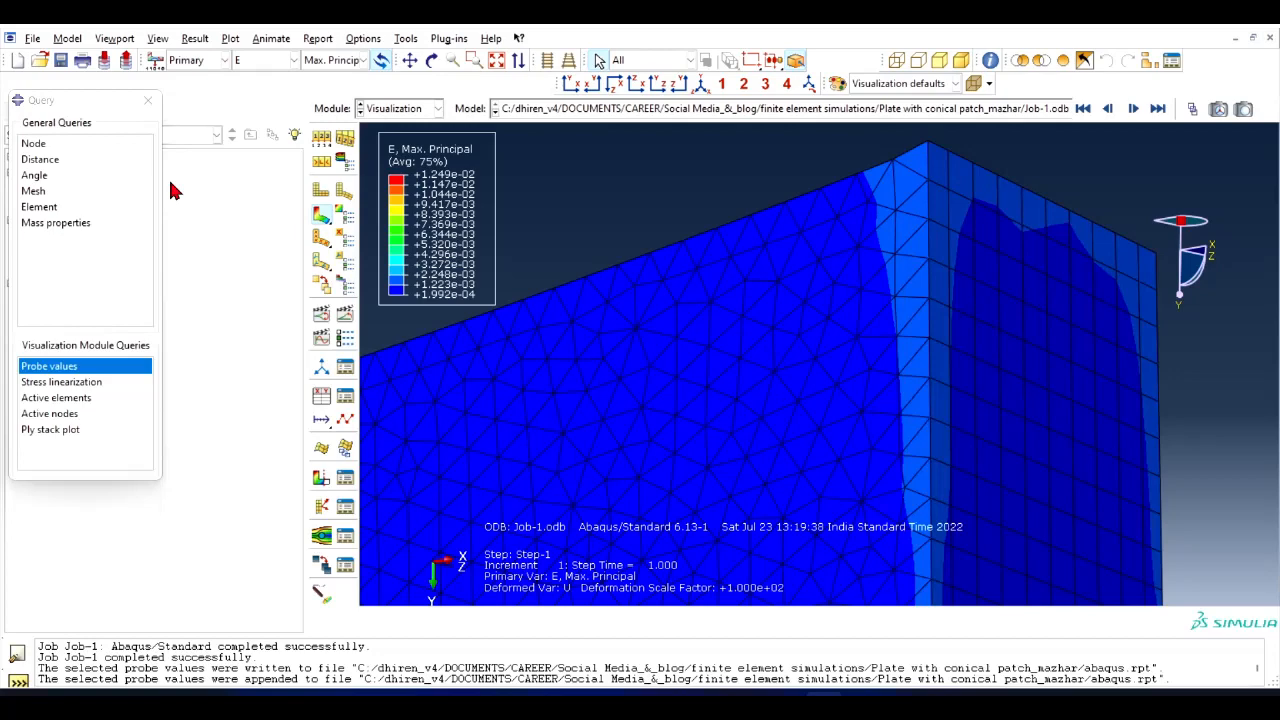
Set the probe to report the displacement magnitude (U, Magnitude) at nodes.
left_click(101, 237)
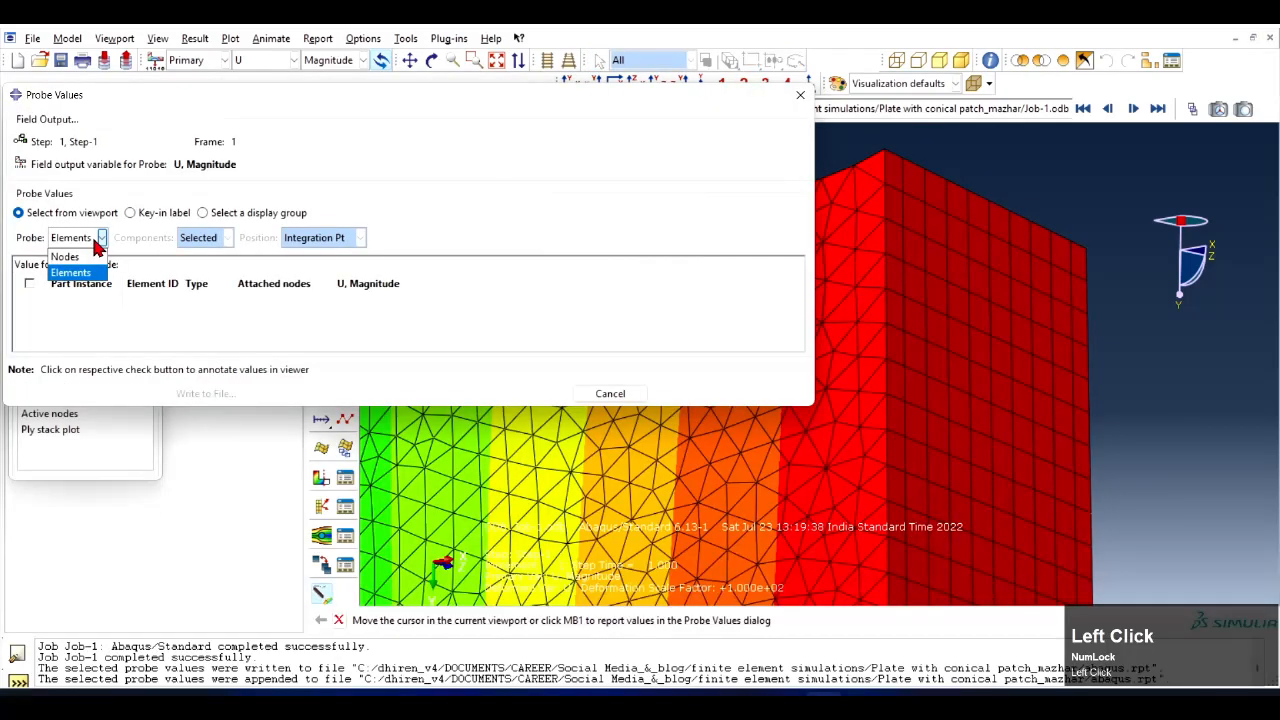
left_click(90, 257)
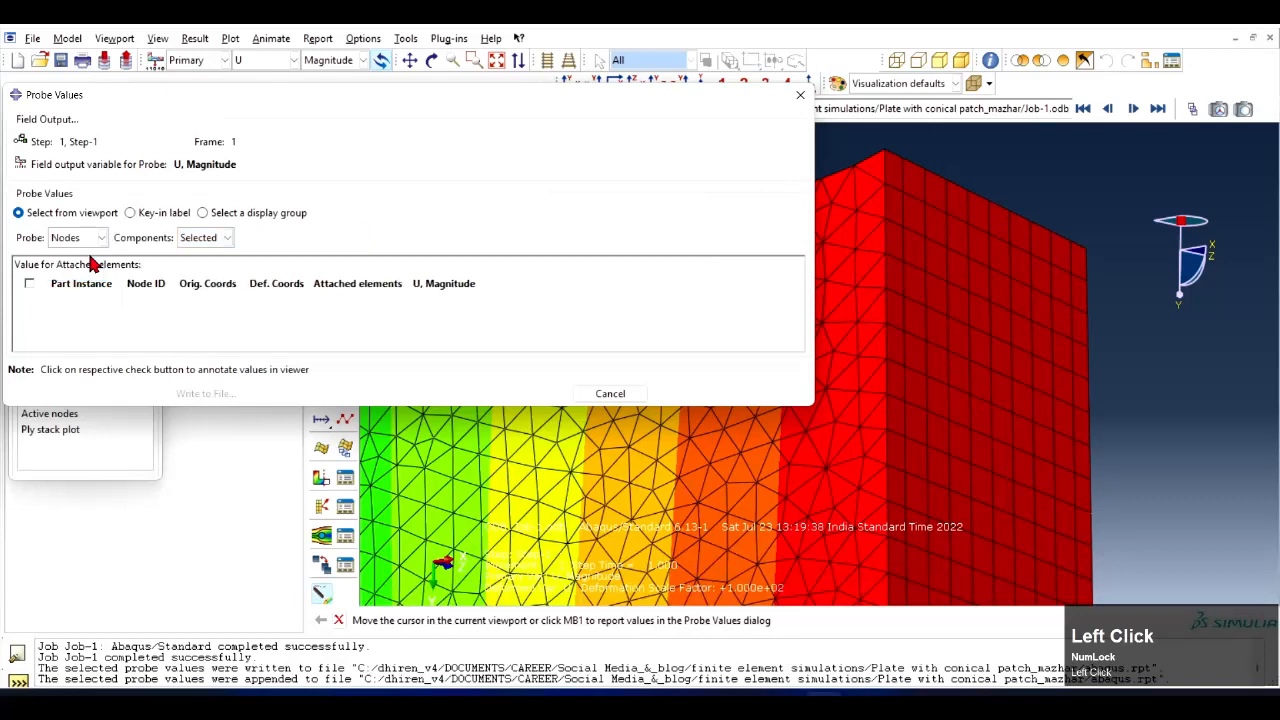